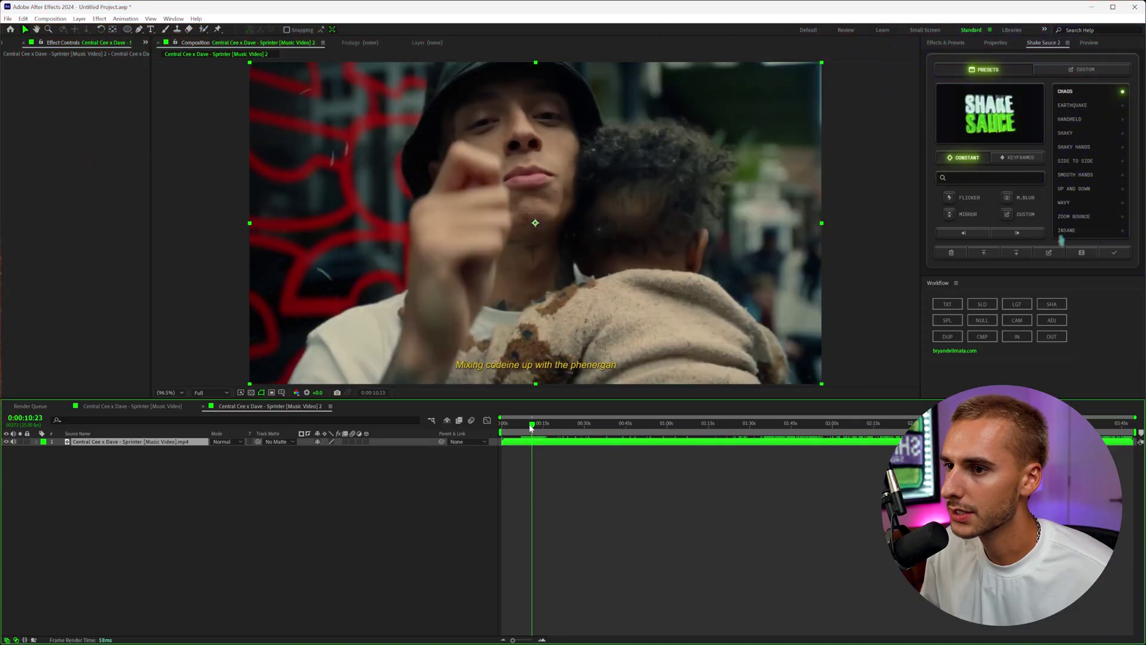
Return to frame 0:00:11:07 and clear the Effects & Presets search field.
click(533, 426)
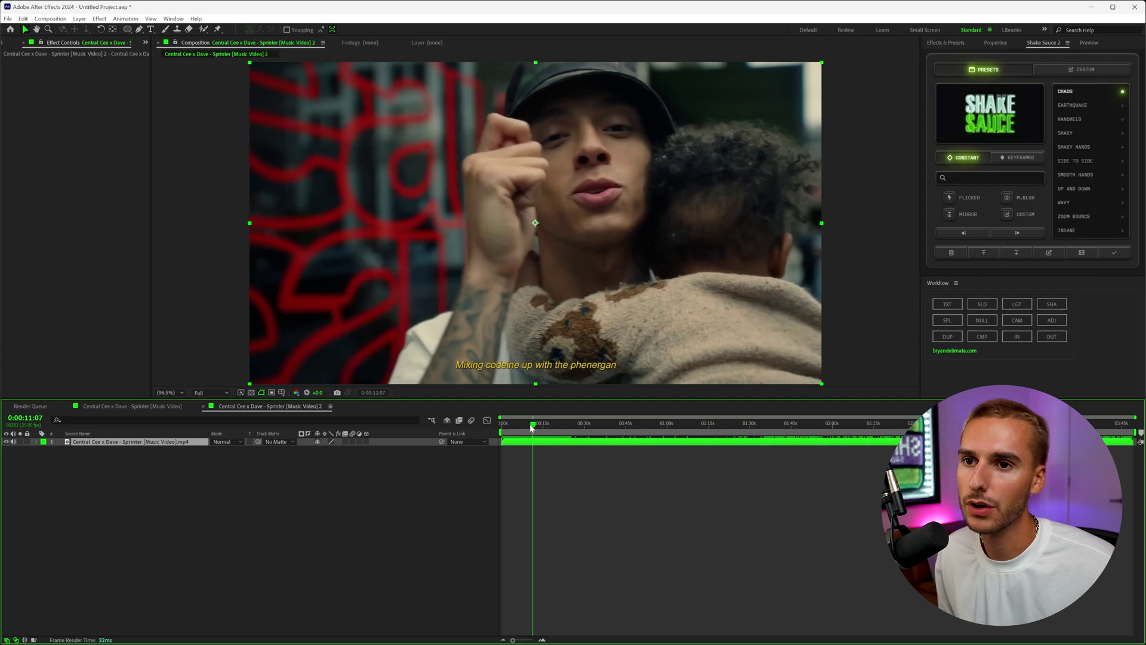
click(942, 43)
double_click(958, 52)
Search 'unsh' and apply Unsharp Mask to the music-video layer, Amount 78 and Radius 8.8.
text(unsh)
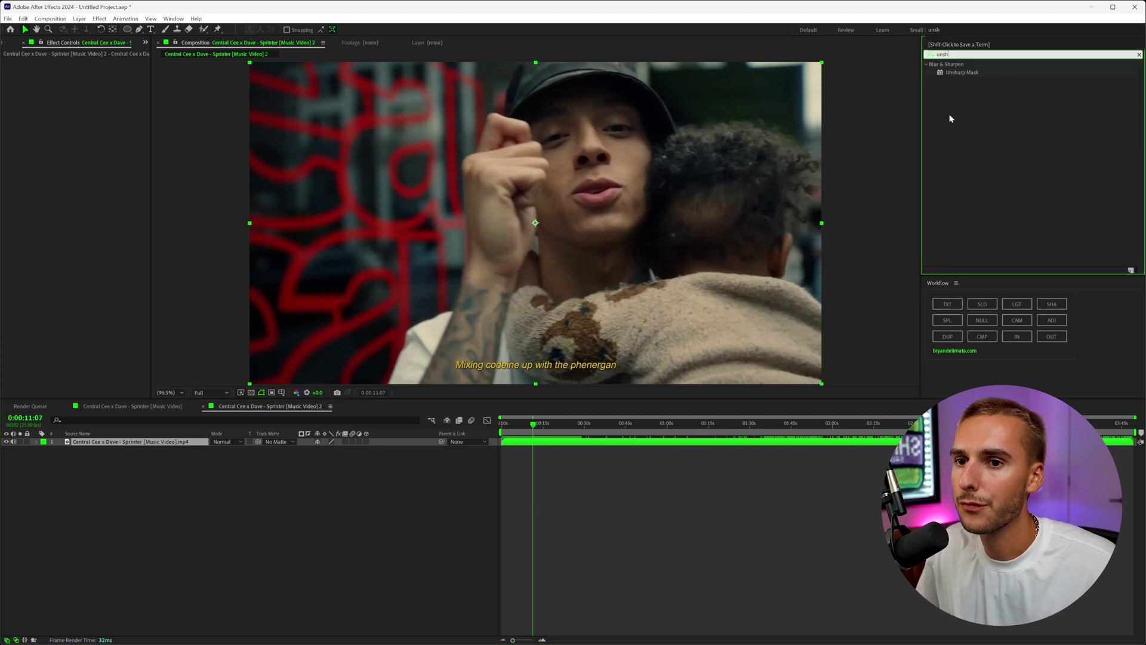
drag(961, 73, 179, 441)
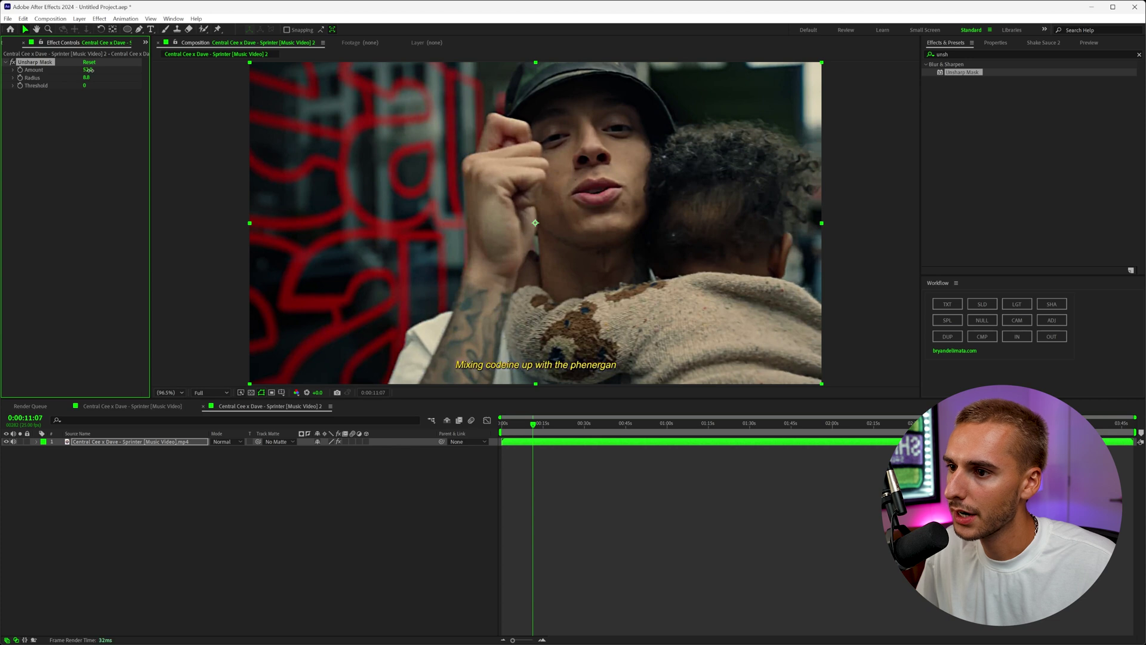
drag(88, 70, 146, 88)
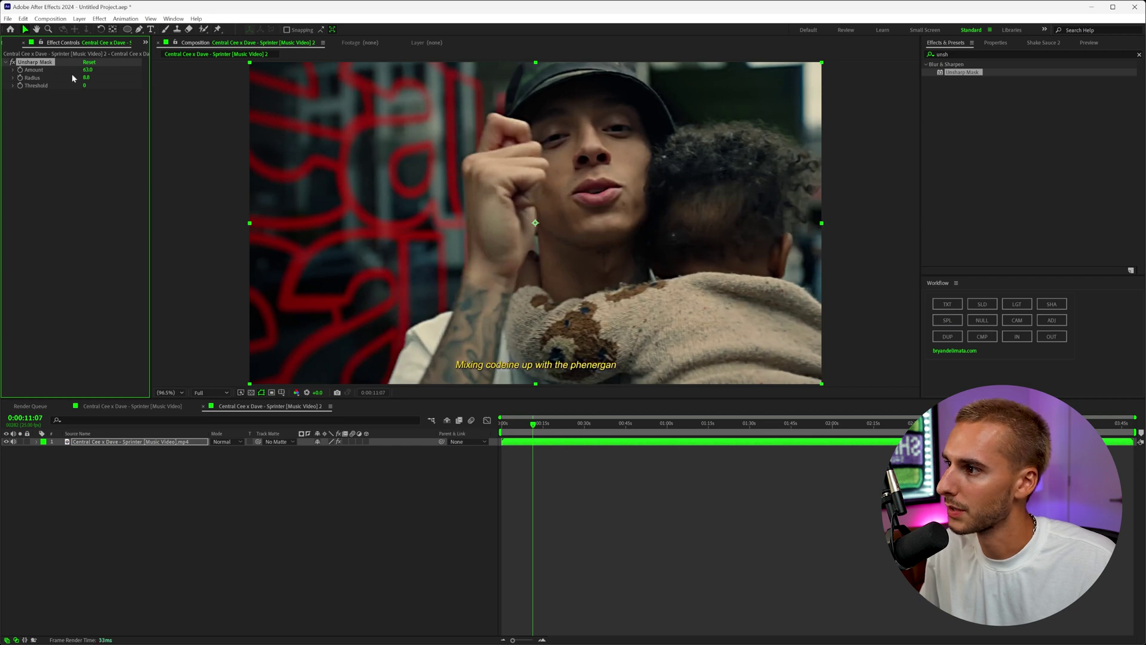
mouse_move(88, 70)
mouse_down()
mouse_move(102, 70)
mouse_move(87, 70)
mouse_up()
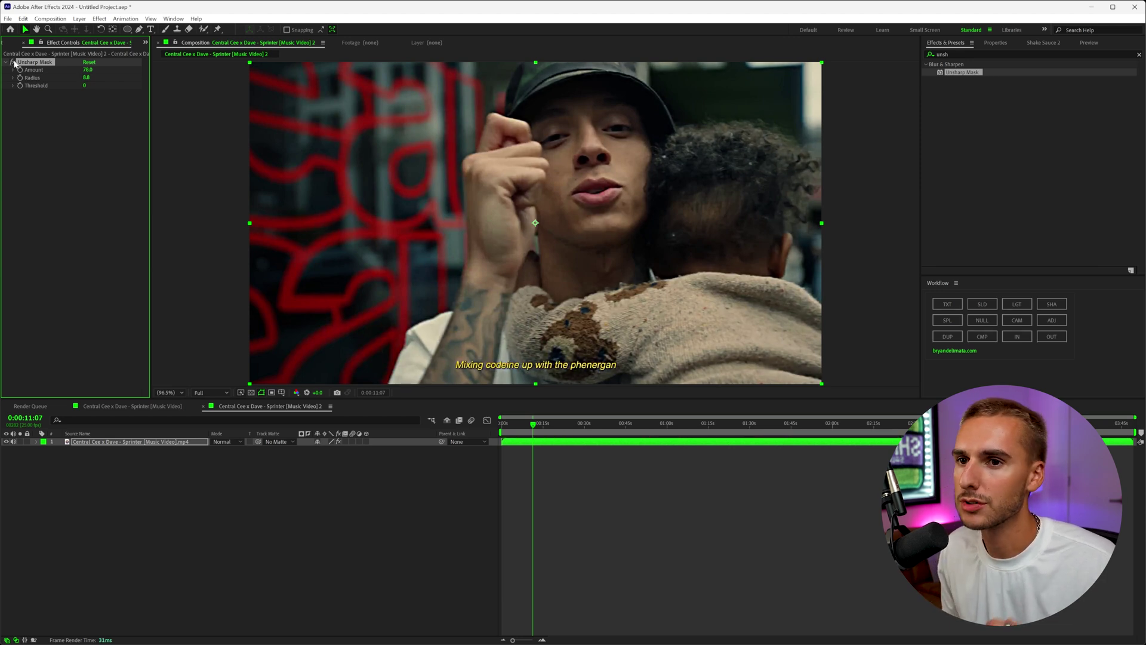
click(41, 76)
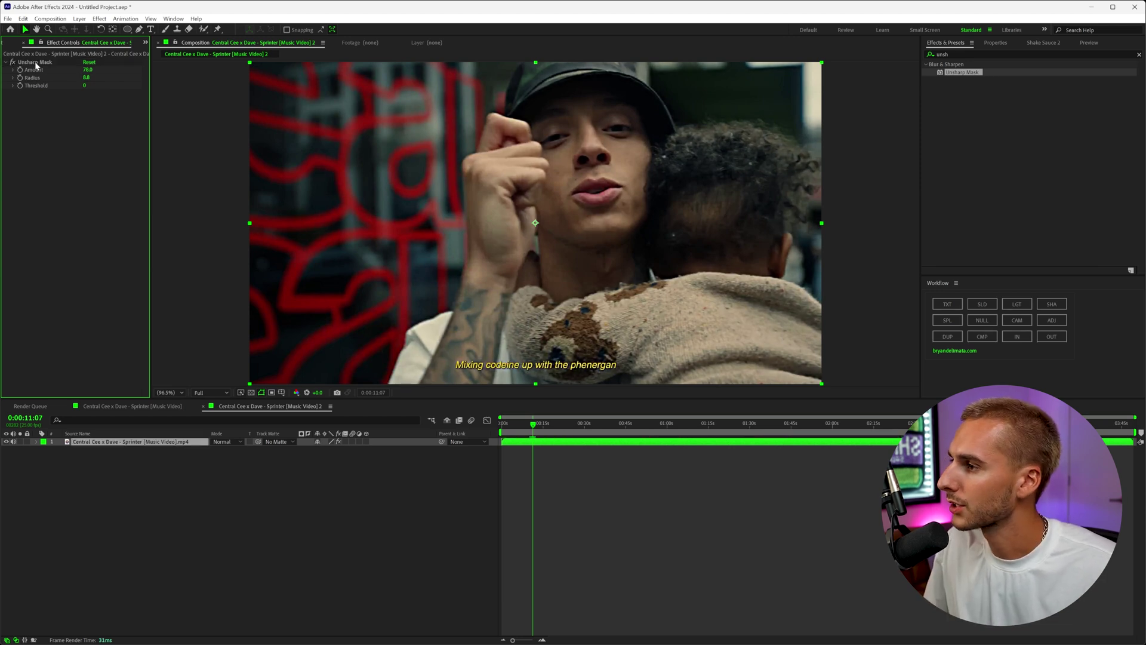
Duplicate Unsharp Mask and set Unsharp Mask 2 to Amount 82.0 and Radius 1.0.
right_click(36, 64)
click(77, 115)
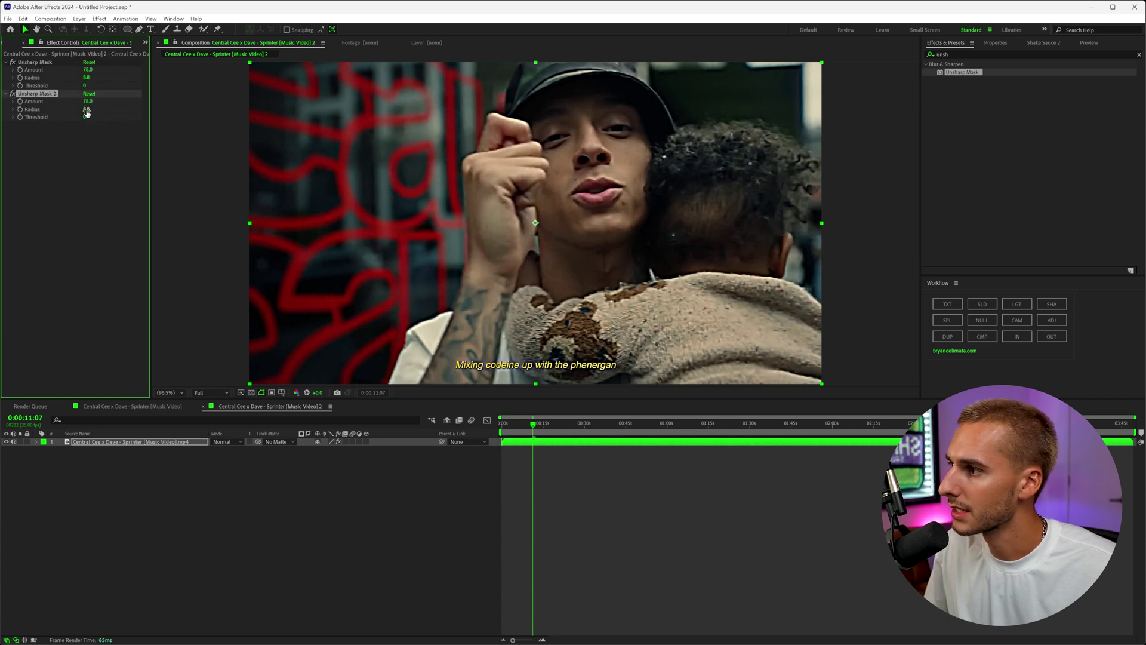
mouse_move(88, 102)
mouse_down()
mouse_move(78, 101)
mouse_move(89, 111)
mouse_up()
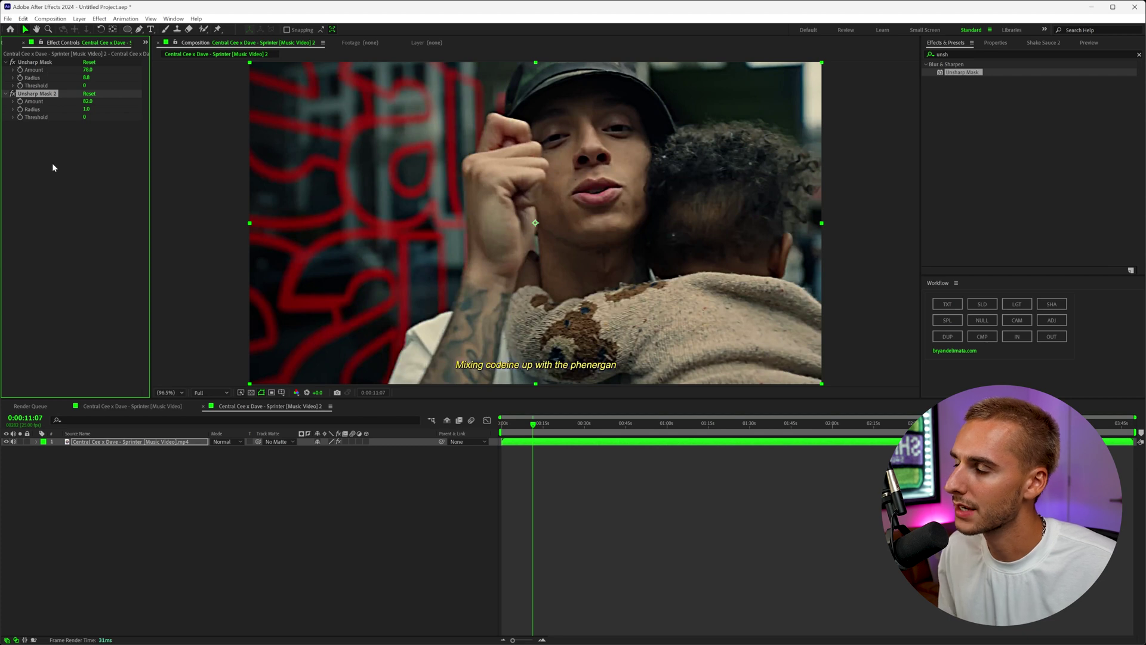
double_click(949, 53)
Apply Brightness & Contrast at Brightness 17, Contrast 14, toggling effects to compare before and after.
text(brig)
drag(979, 112, 103, 190)
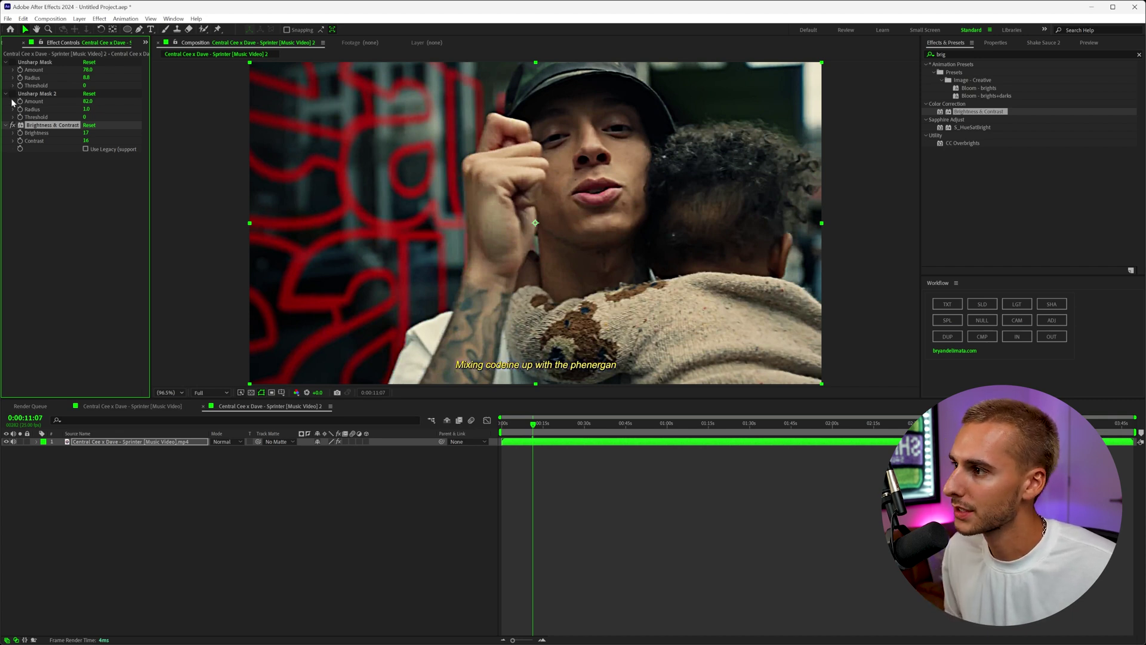
click(12, 126)
click(12, 63)
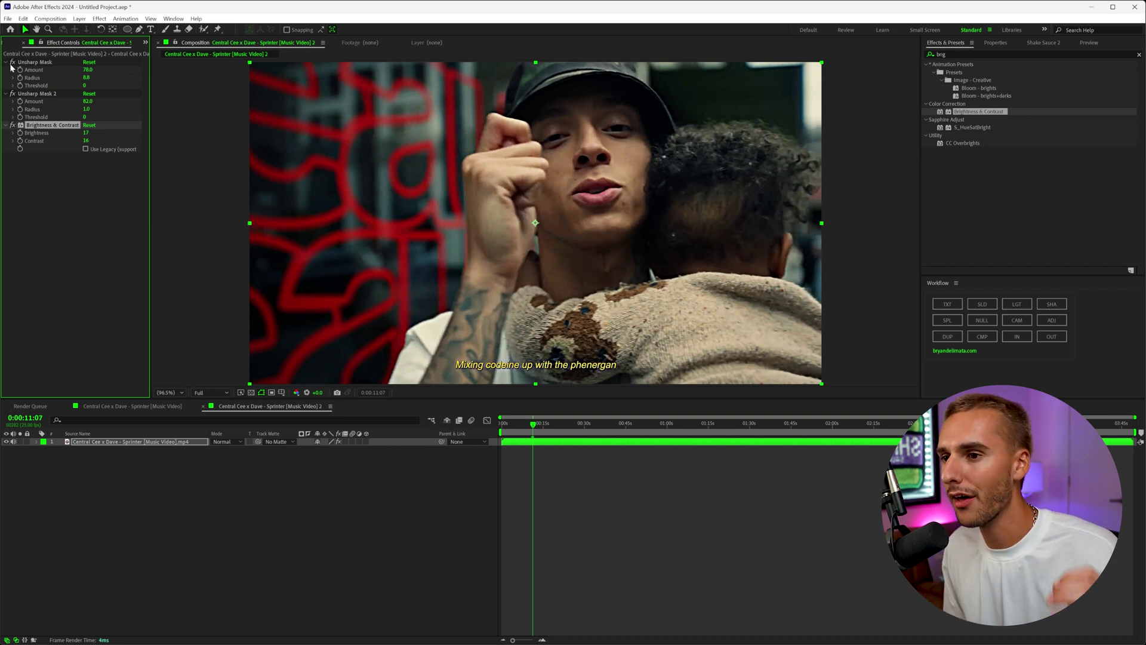
Search 'add' and apply Add Grain to the music-video layer.
click(955, 54)
text(add)
drag(956, 126, 106, 222)
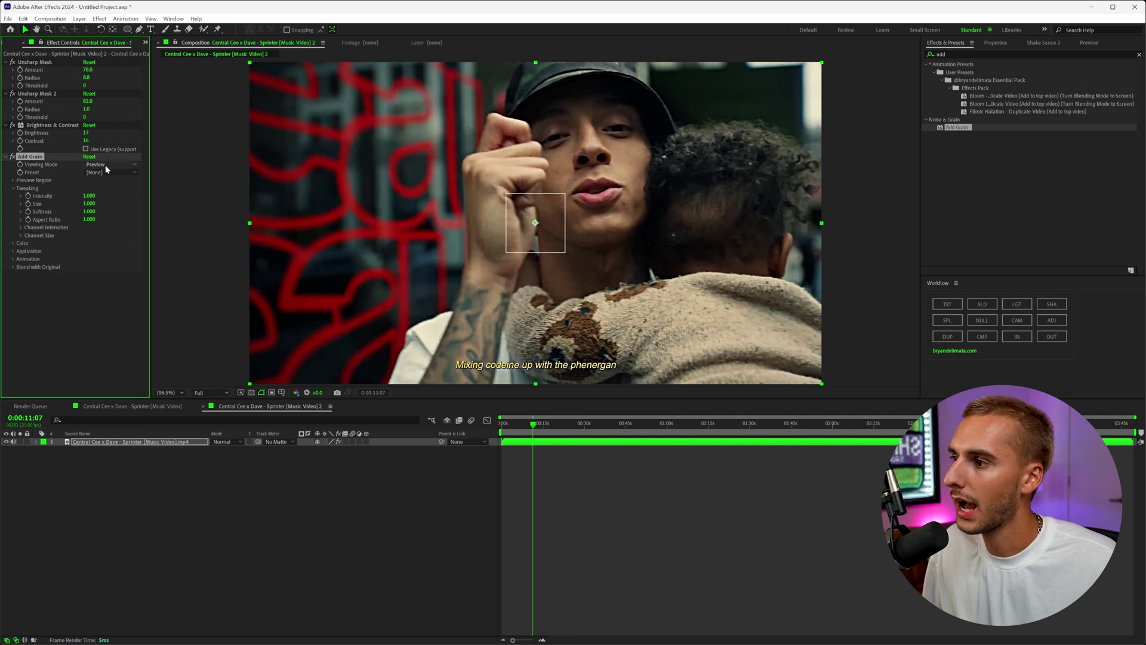
Set Add Grain's Viewing Mode to Final Output and Preset to Kodak Vision 500T (5279).
click(111, 164)
click(108, 196)
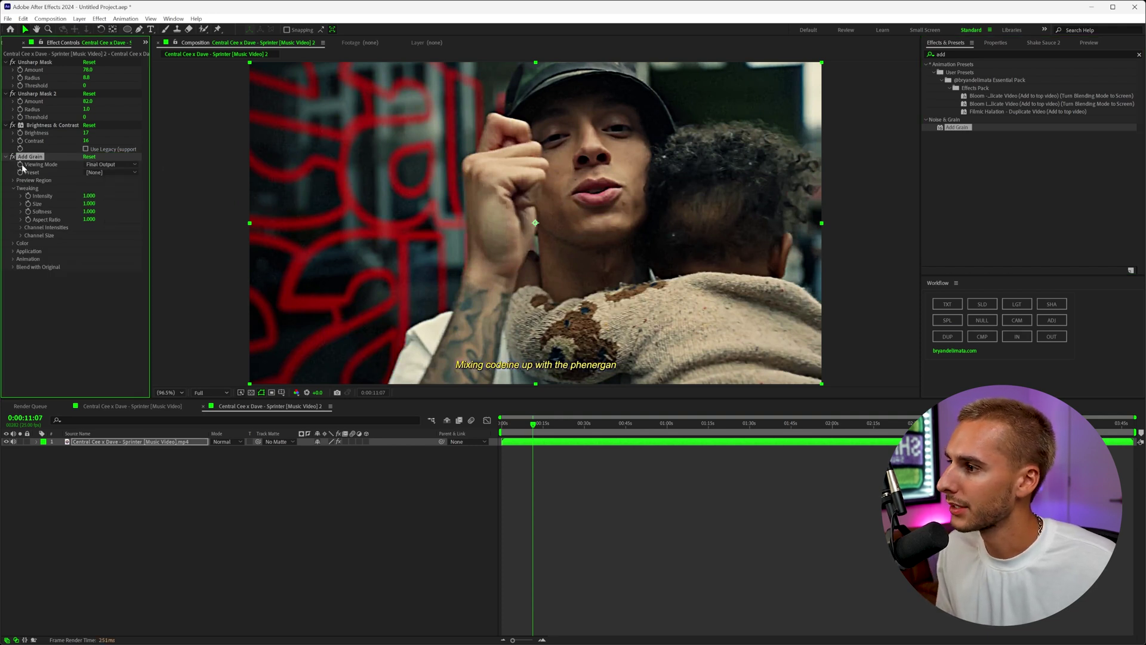
click(111, 164)
click(103, 172)
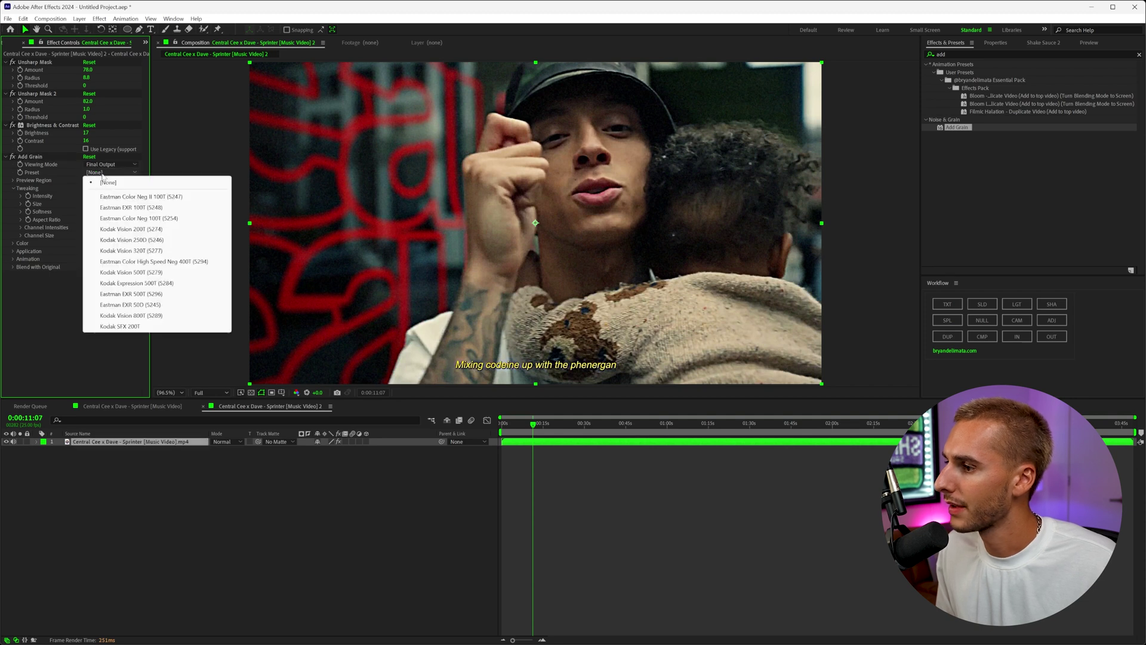
click(121, 272)
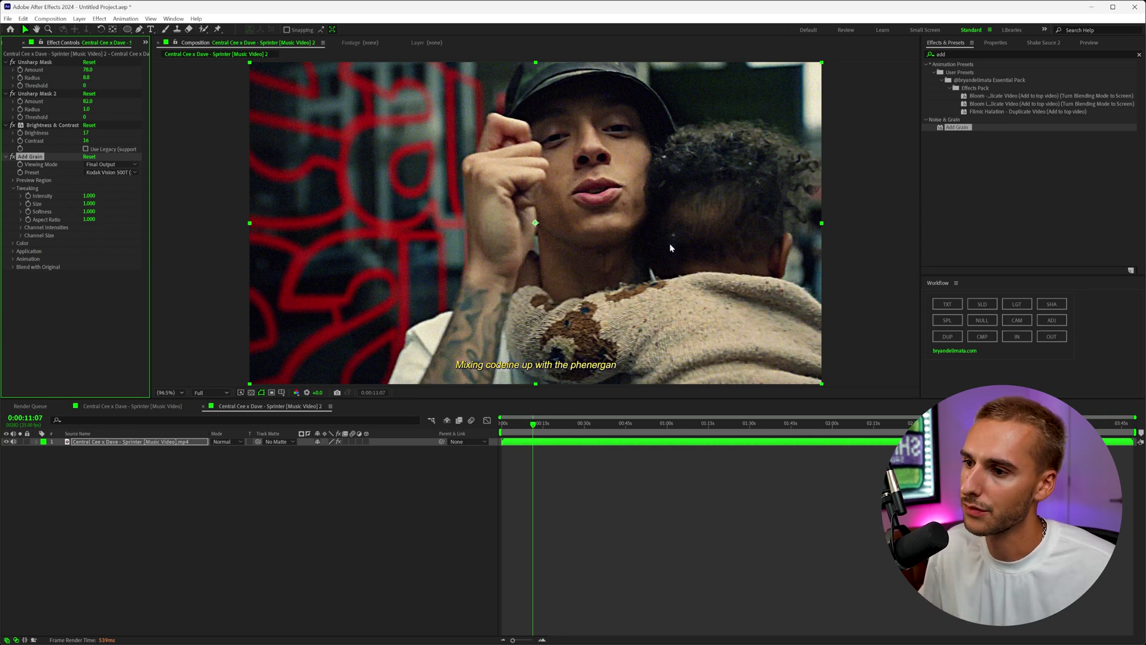
Turn on Monochromatic grain and set Intensity to 1.600 and Size to 0.700.
click(14, 243)
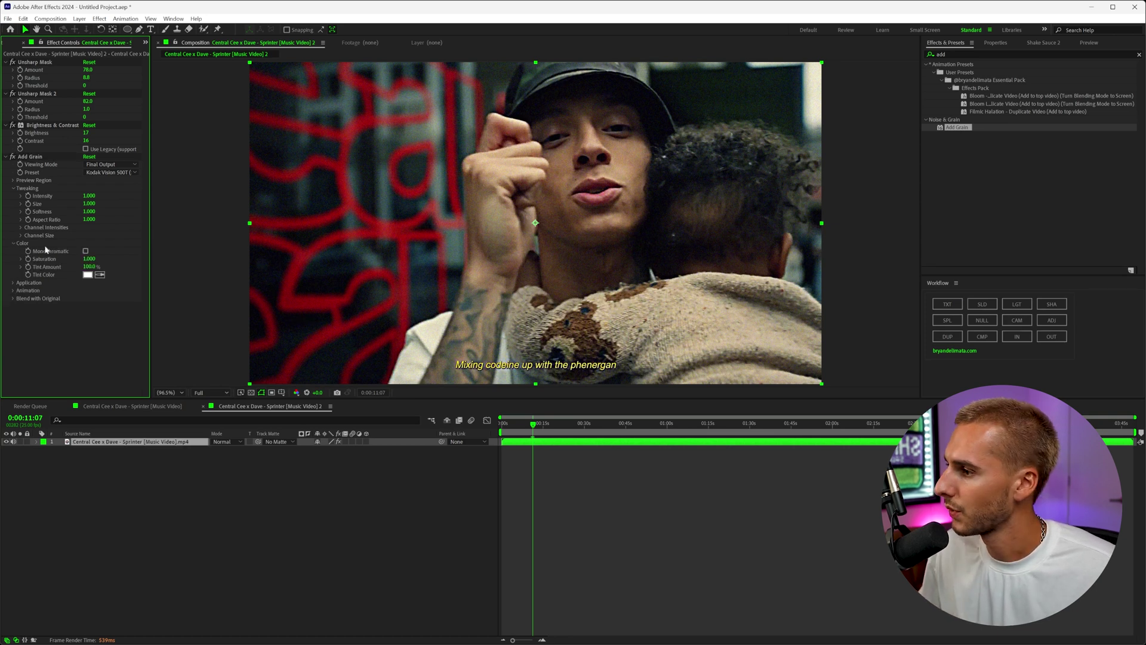
click(86, 251)
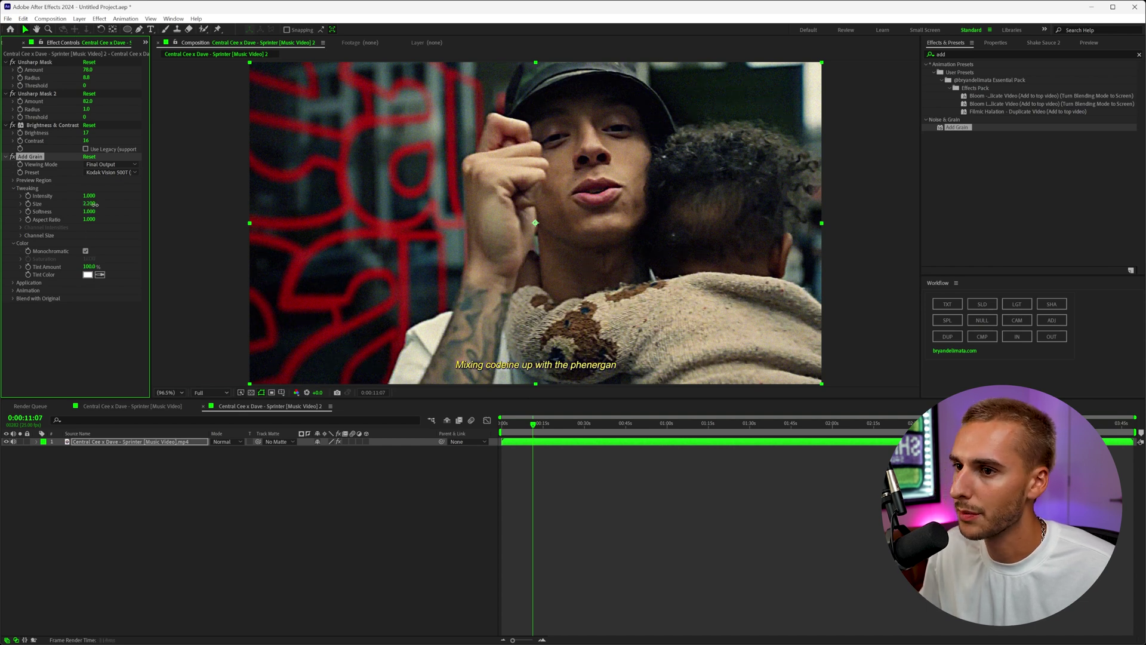
drag(94, 204, 101, 196)
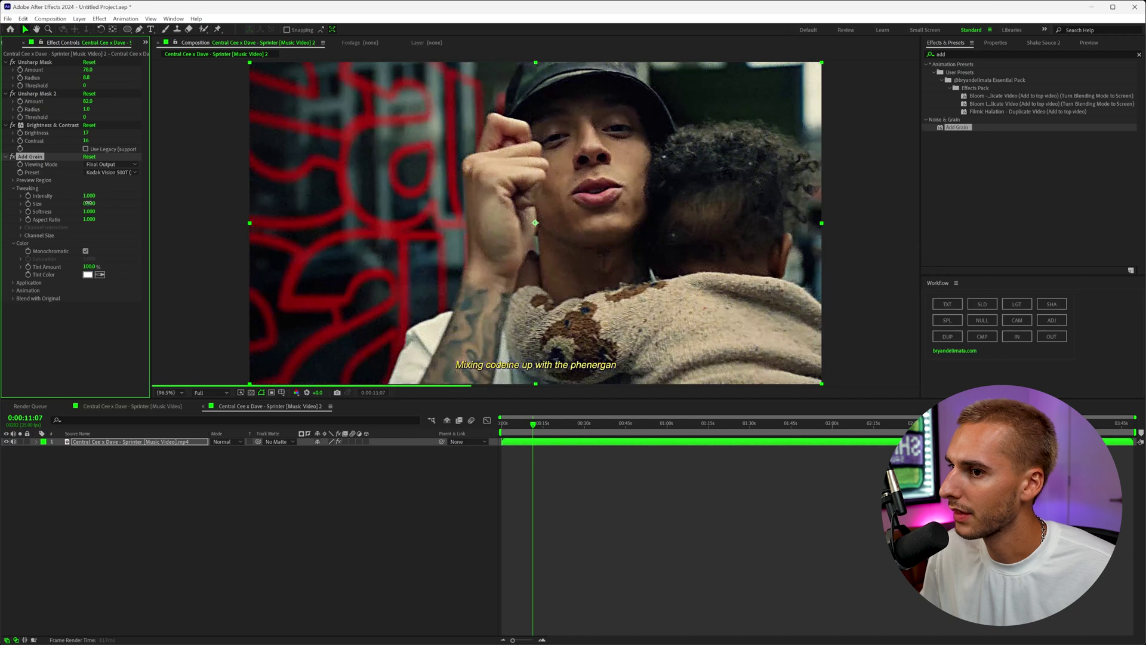
drag(88, 203, 91, 200)
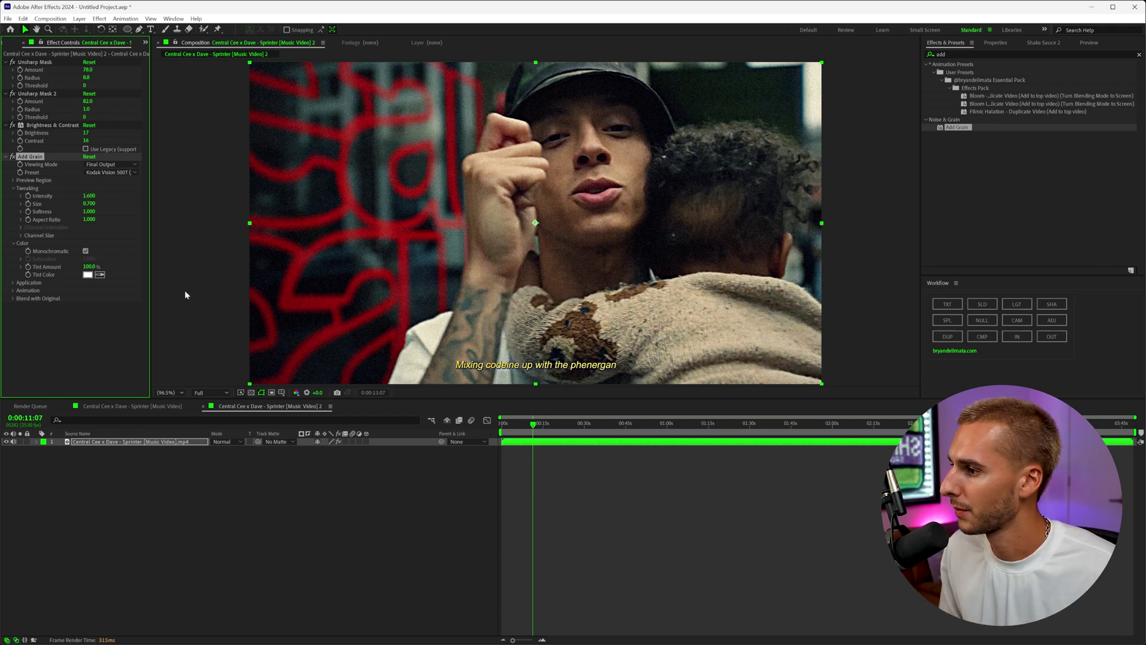
click(13, 283)
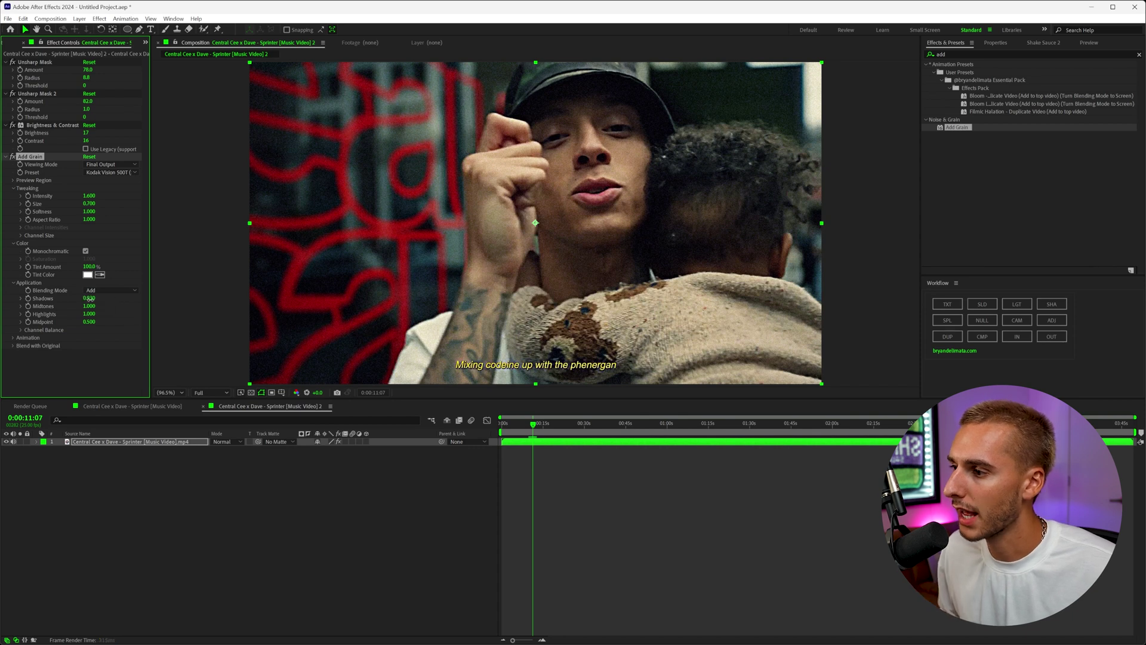
Set grain Application Shadows 0.400, Midtones 0.850 and Highlights 0.590.
drag(86, 299, 70, 300)
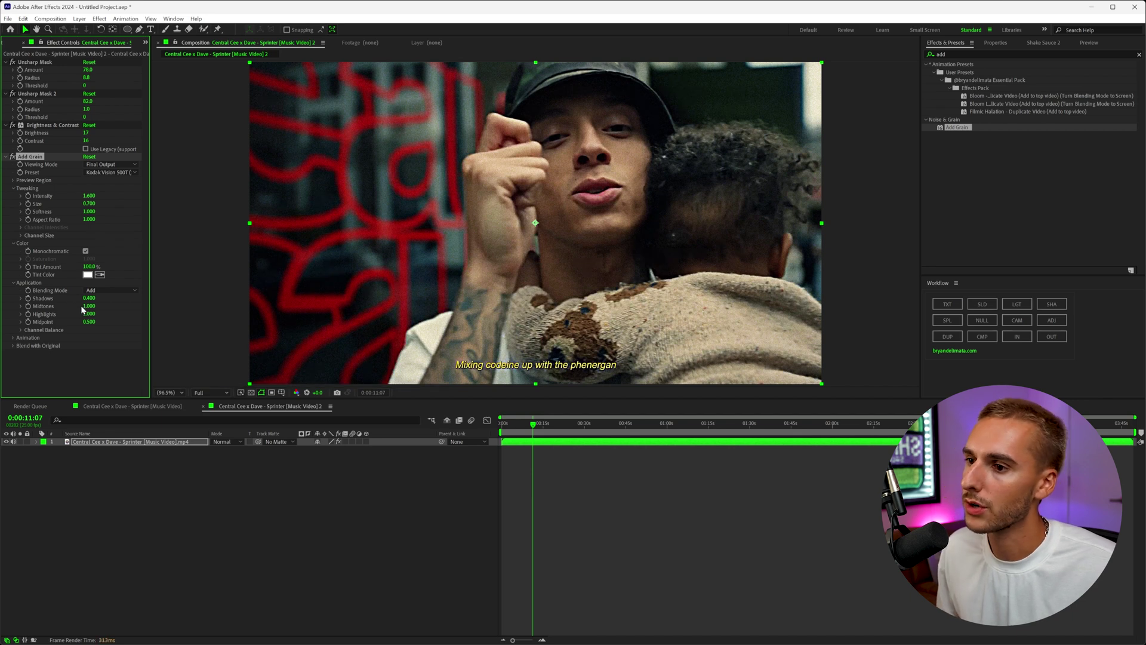
drag(77, 316, 78, 306)
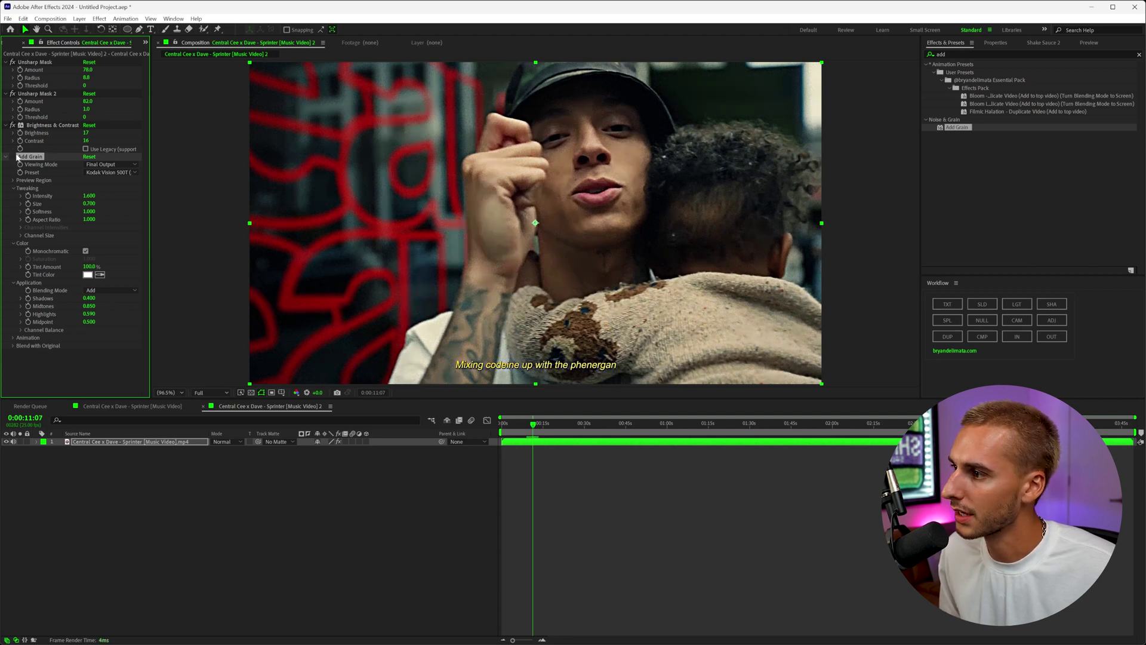
Preview the graded clip and collapse both Unsharp Masks, Brightness & Contrast and Add Grain.
key(space)
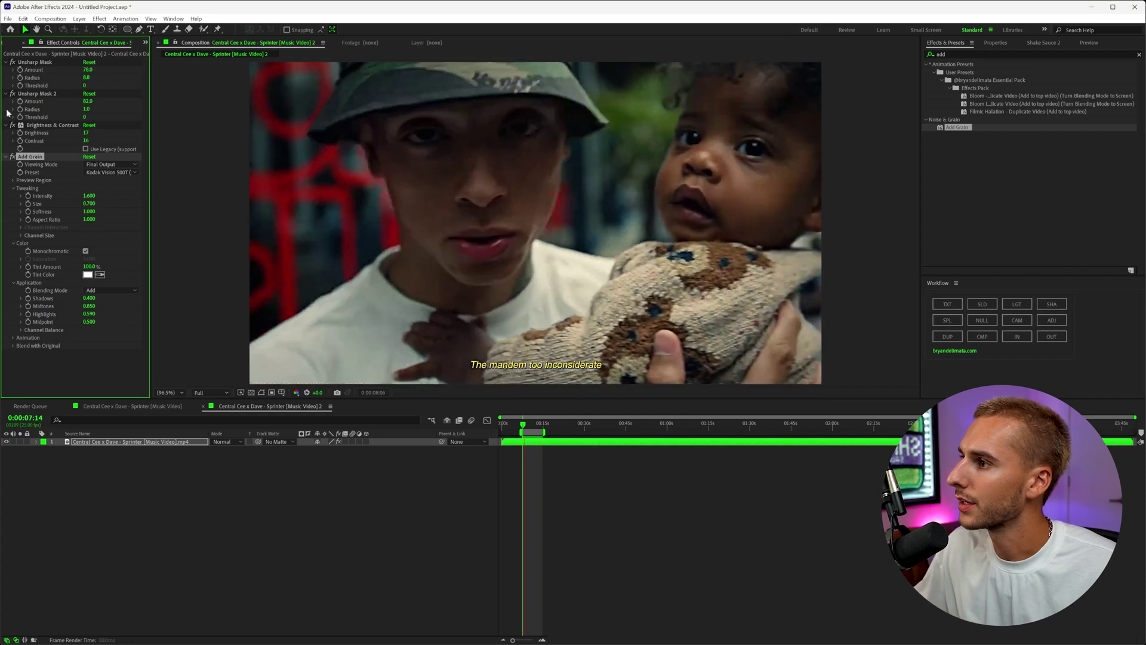
click(5, 62)
click(5, 70)
click(5, 78)
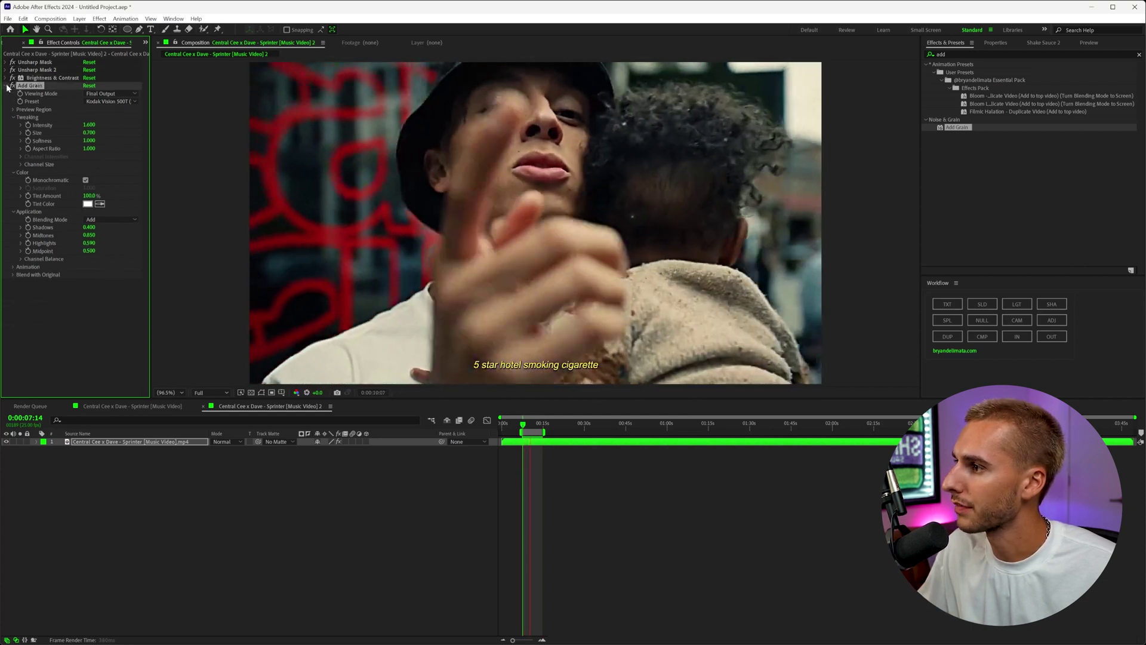
click(5, 85)
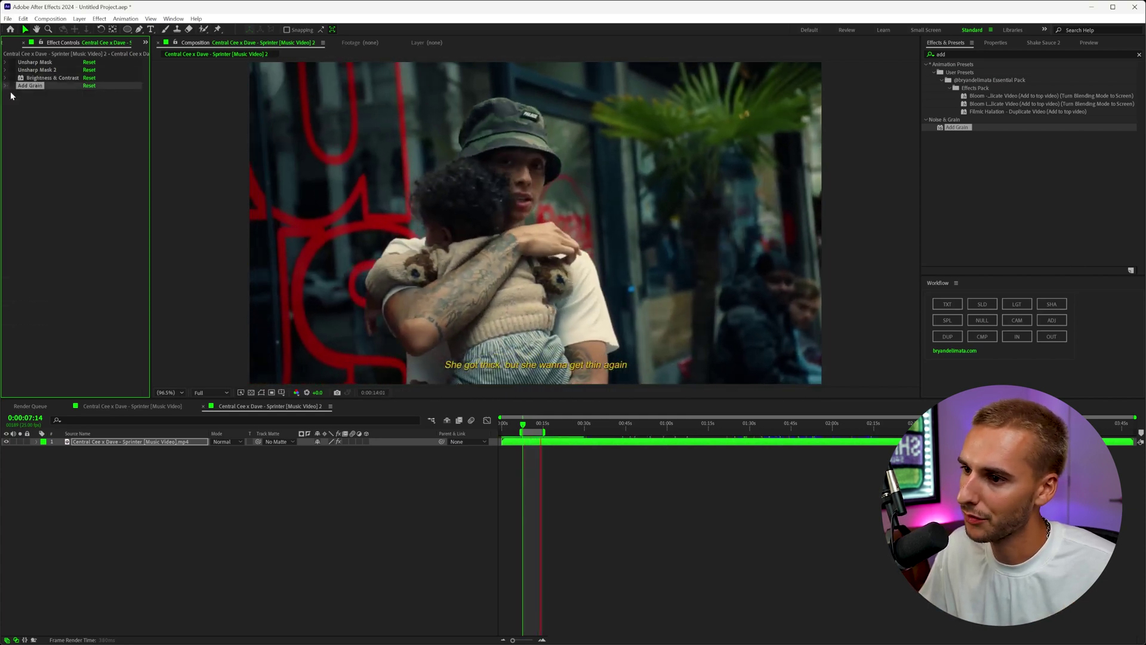